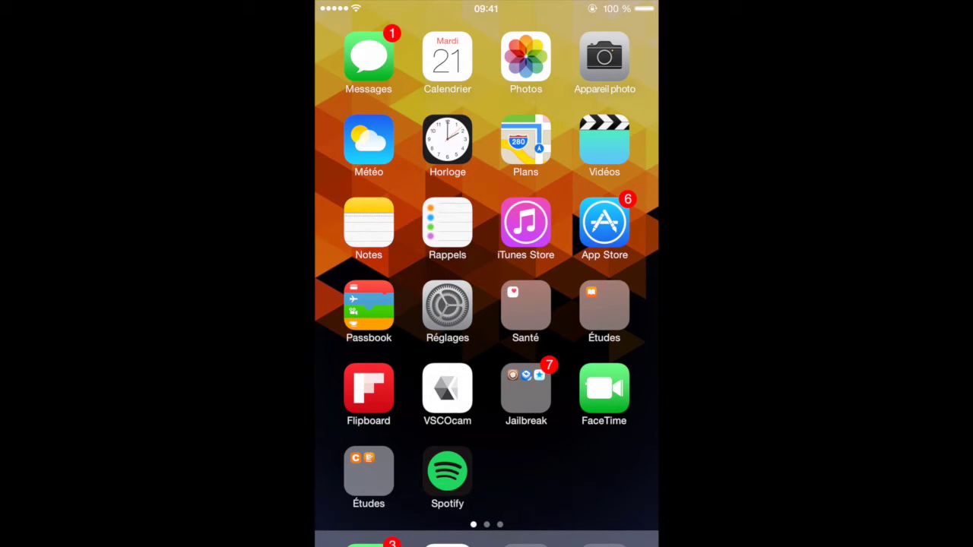
Step: Open the home-screen Jailbreak folder containing Cydia and AppCake
left_click(525, 389)
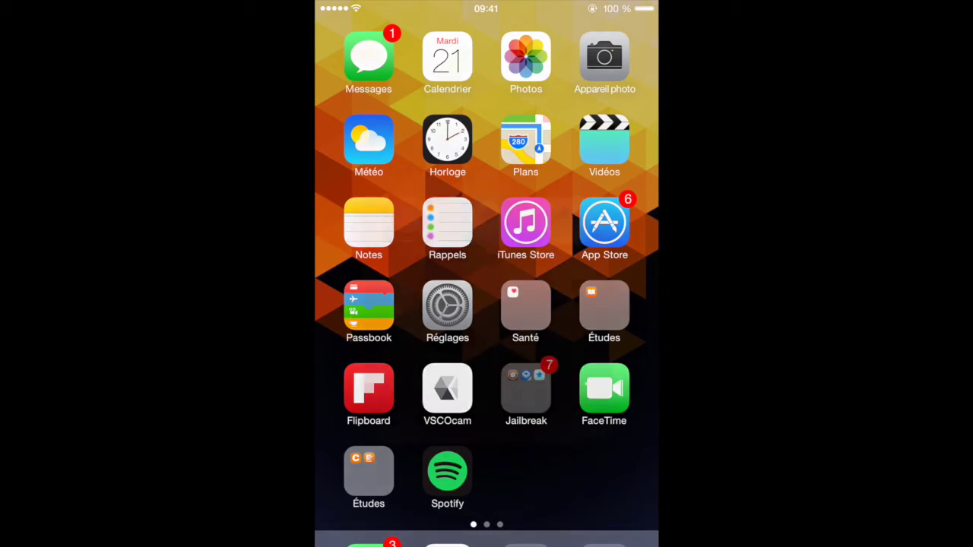
Step: Launch Cydia and show Tous les paquets for the freemanrepo source
left_click(408, 220)
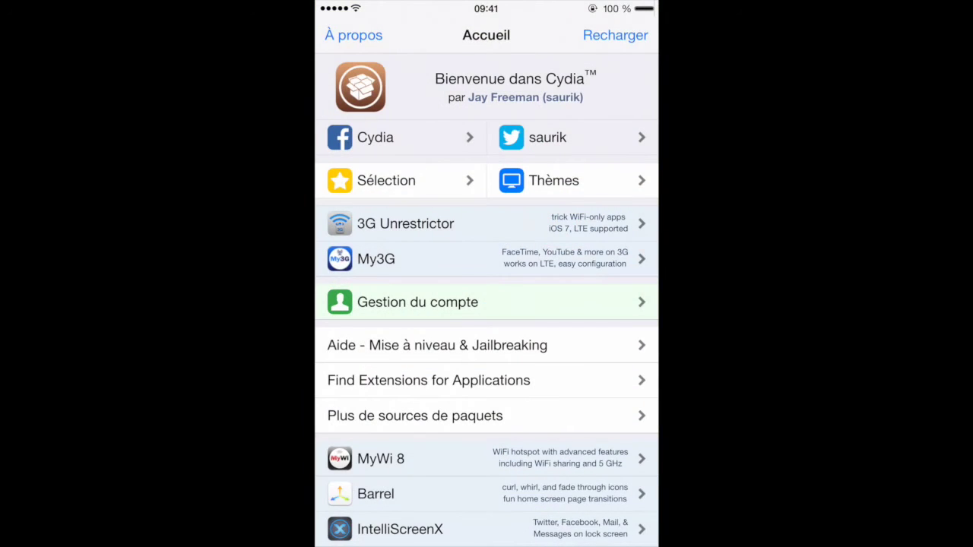
left_click(418, 541)
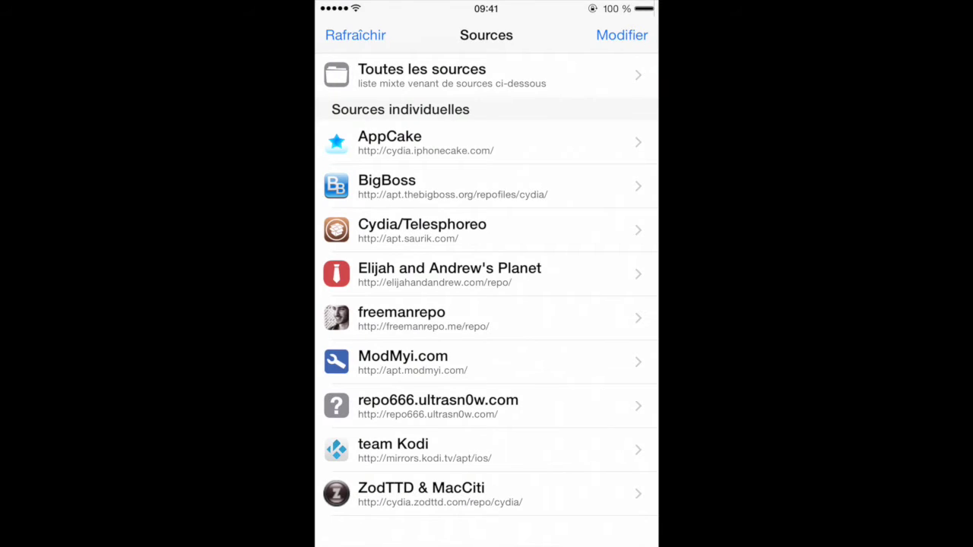
left_click(487, 450)
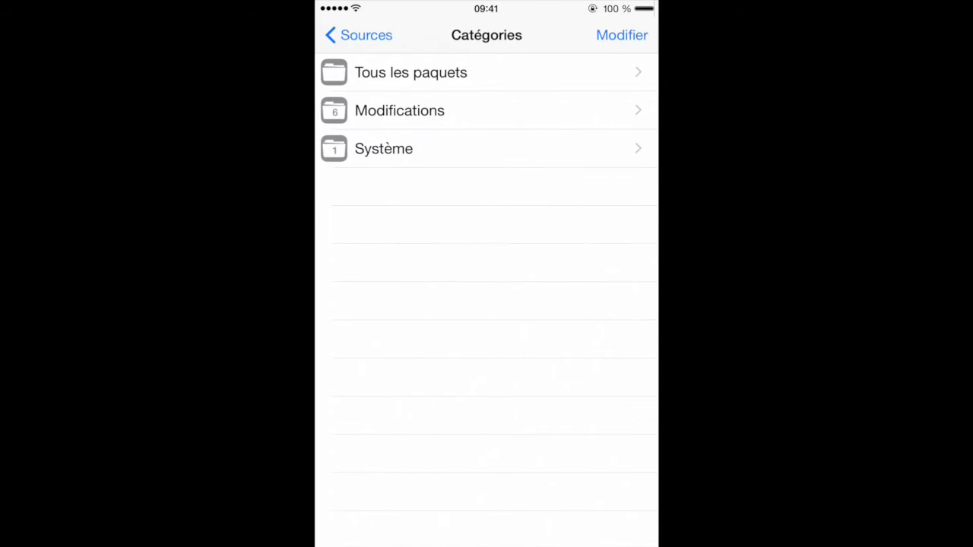
left_click(357, 35)
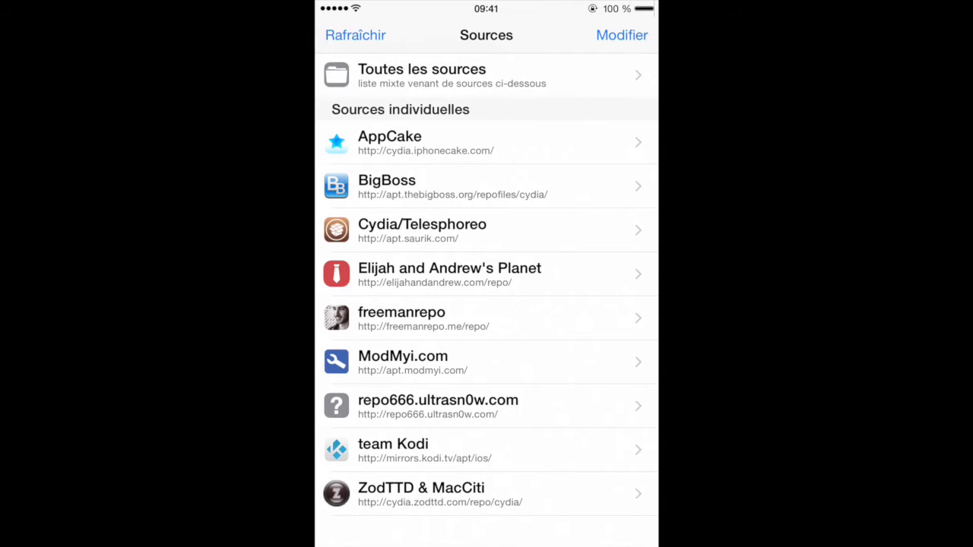
left_click(487, 450)
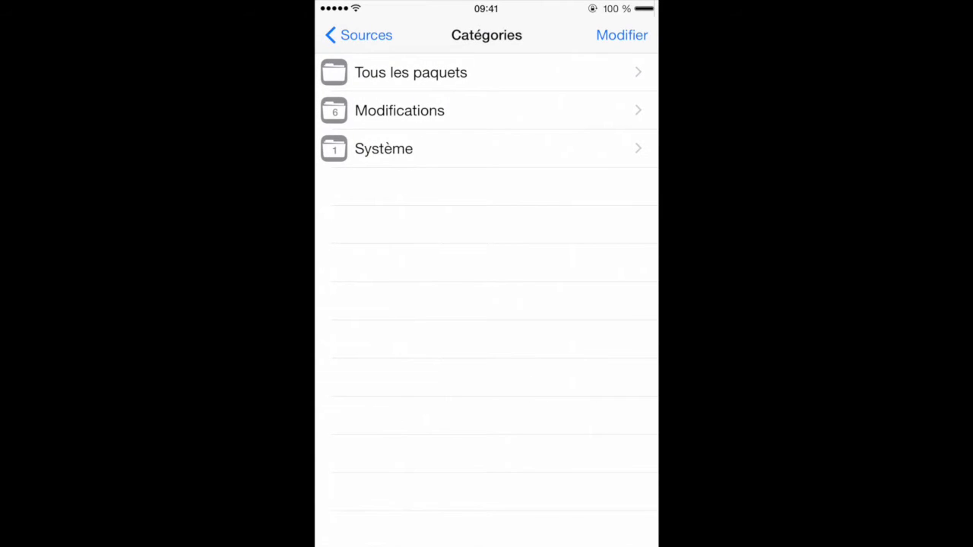
left_click(359, 35)
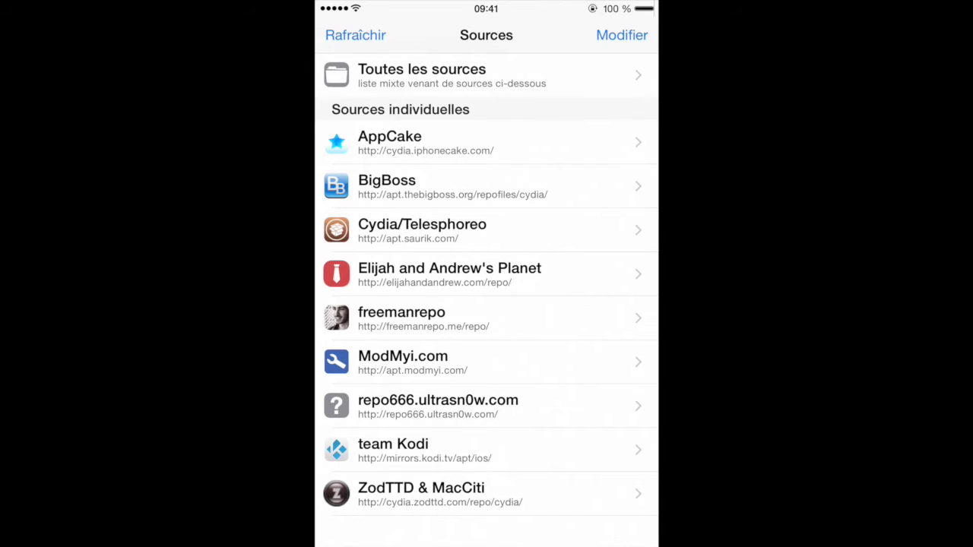
left_click(456, 318)
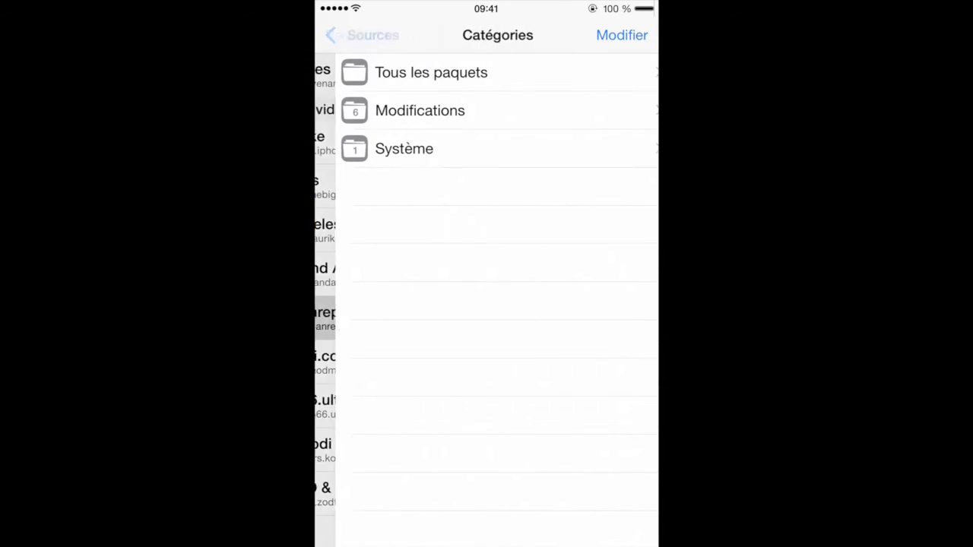
left_click(456, 72)
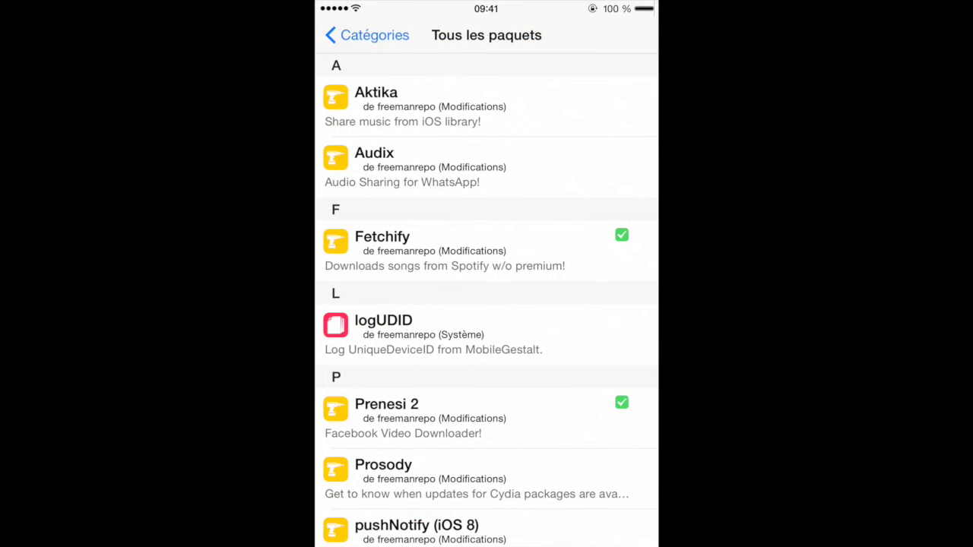
Step: Review Fetchify 0.9.5's Détails page and Réinstaller/Supprimer options, then exit Cydia
left_click(444, 251)
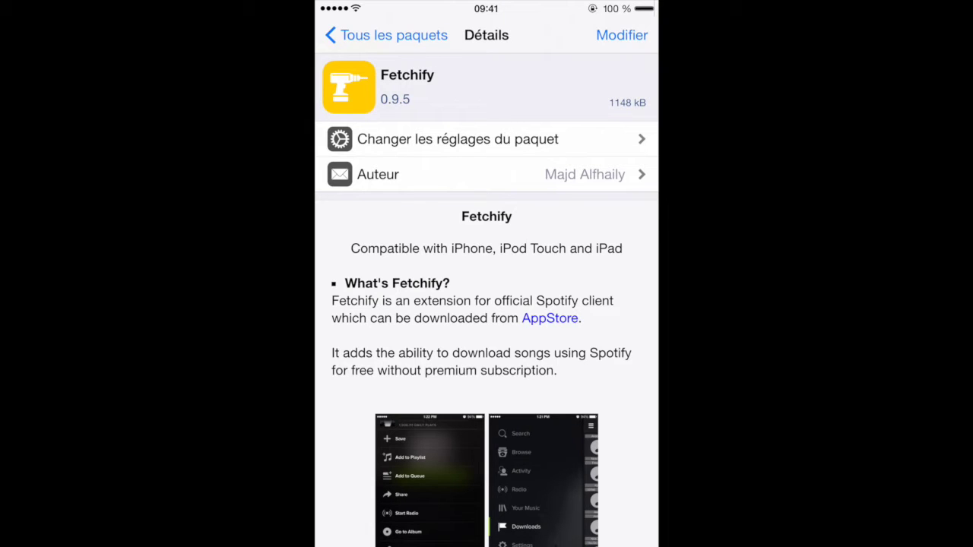
scroll(487, 304, "down", 2)
scroll(486, 304, "up", 3)
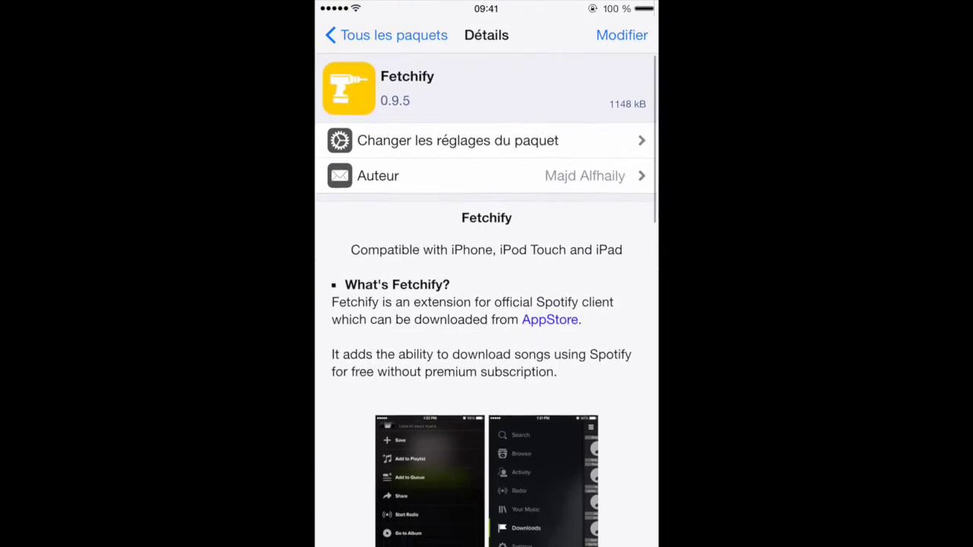
left_click(622, 35)
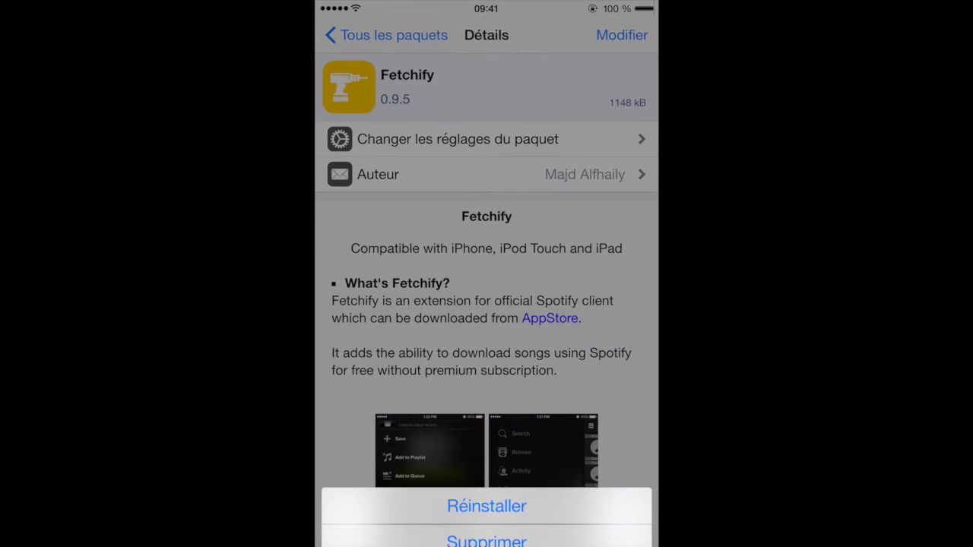
left_click(486, 304)
left_click(622, 35)
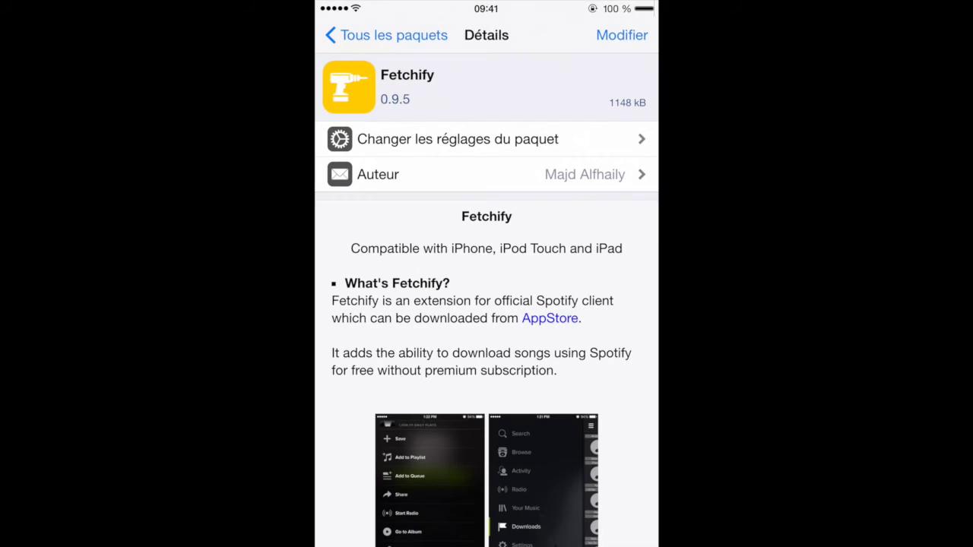
key("super")
key("super")
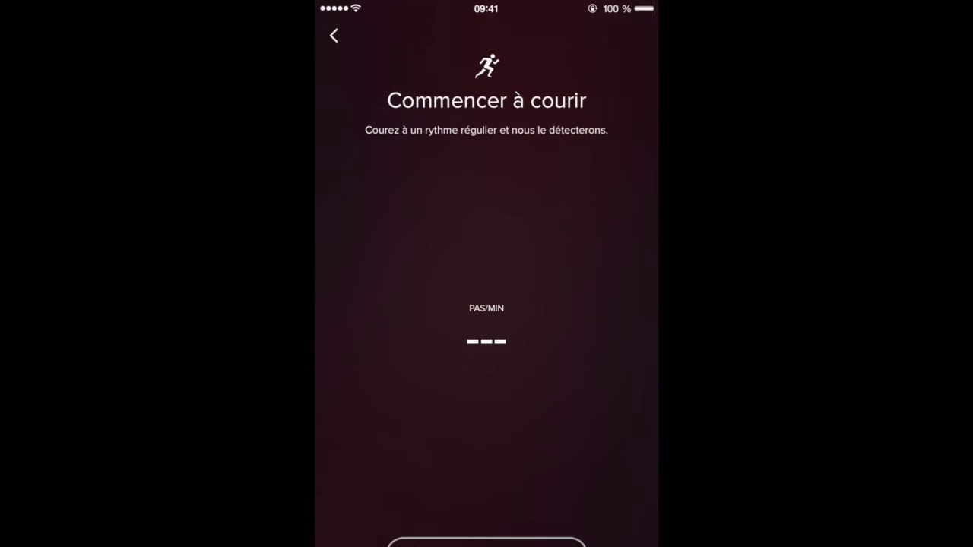
Step: Search Spotify for 'zaho' and open the Zaho artist result
left_click(339, 35)
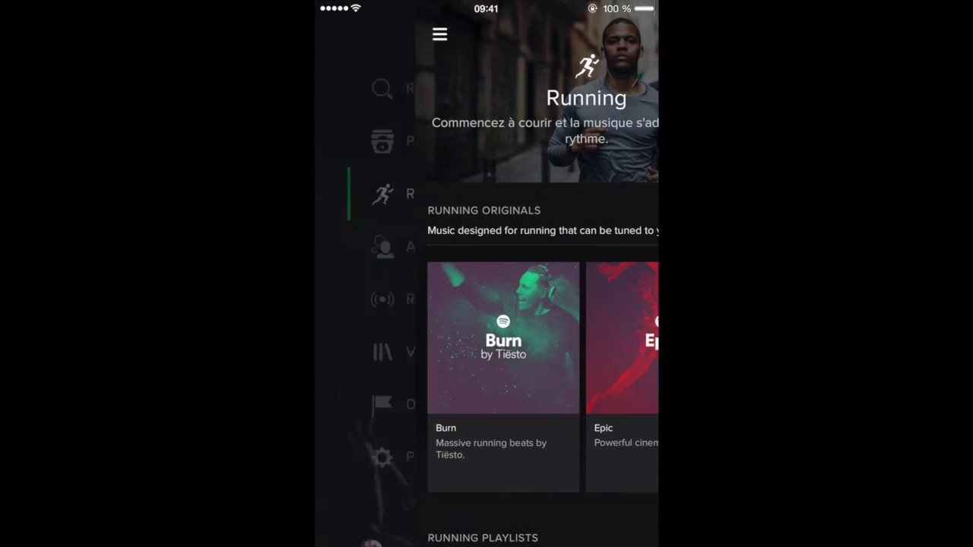
left_click(423, 59)
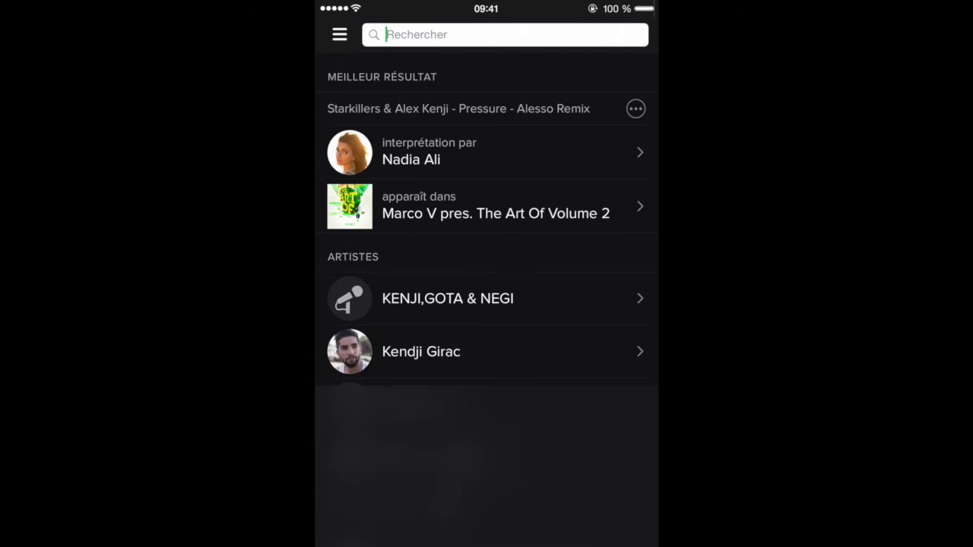
left_click(385, 34)
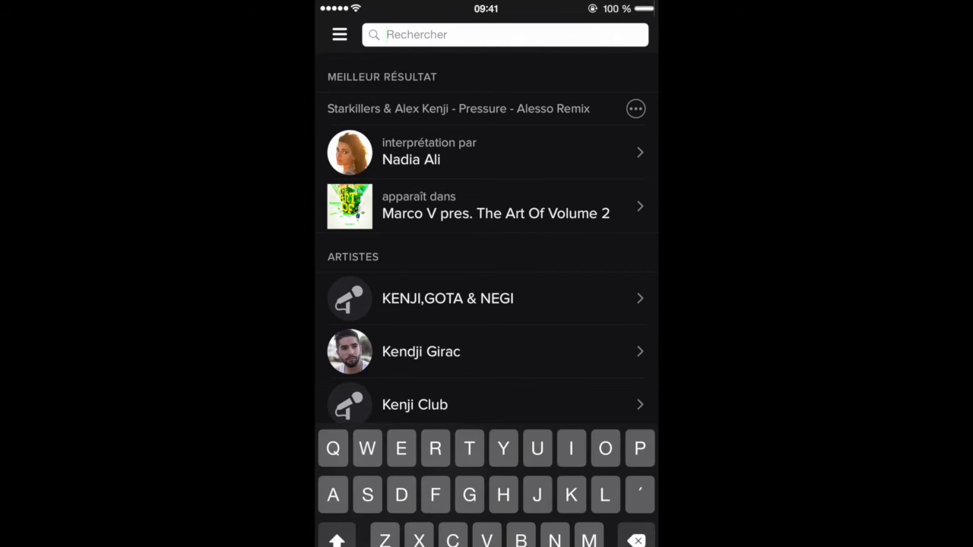
type("zaho")
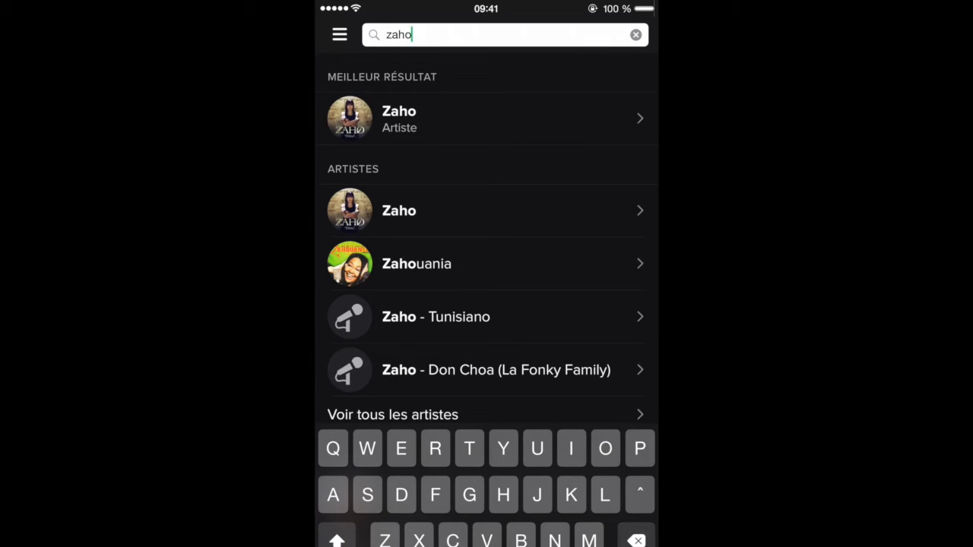
left_click(487, 118)
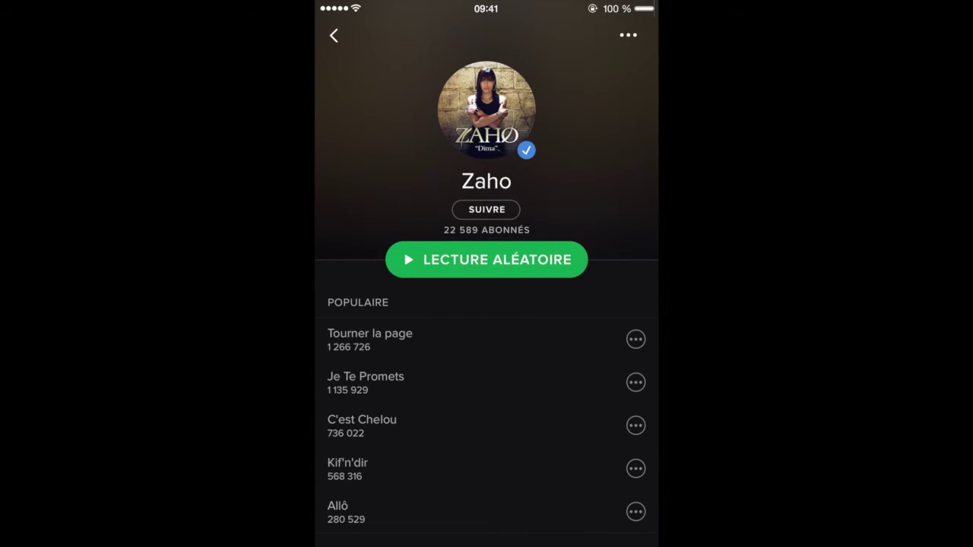
Step: Browse Zaho's Populaire list and bring up the options for 'Tourner la page'
scroll(487, 343, "down", 3)
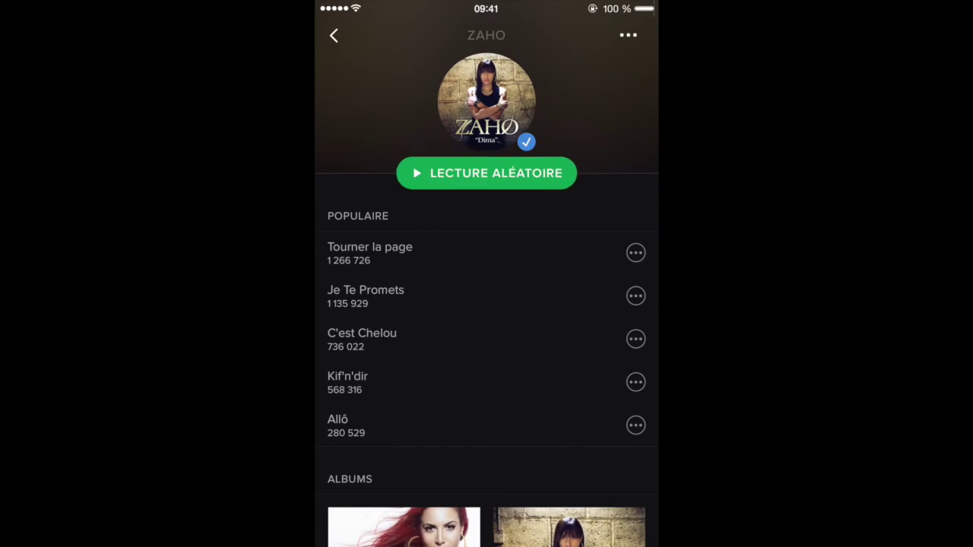
scroll(487, 342, "up", 3)
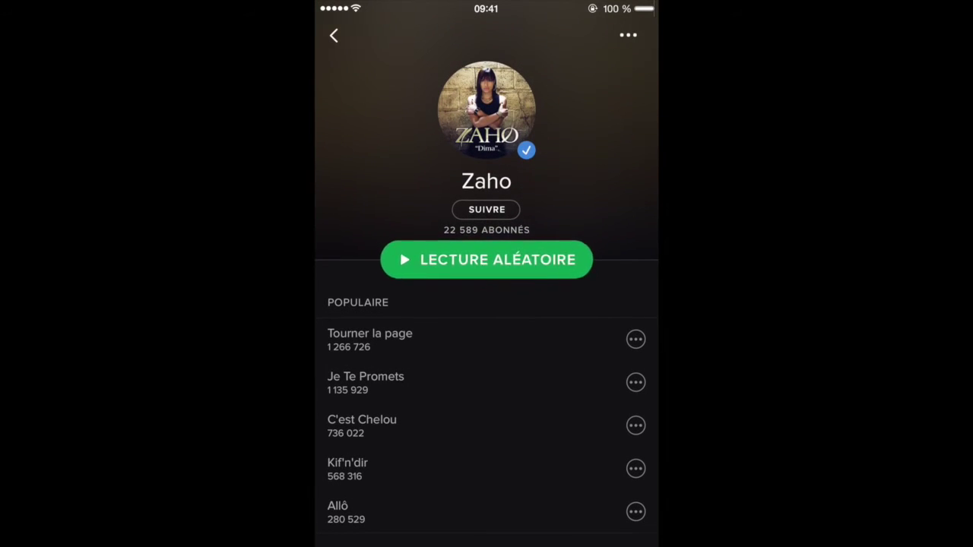
scroll(486, 365, "down", 2)
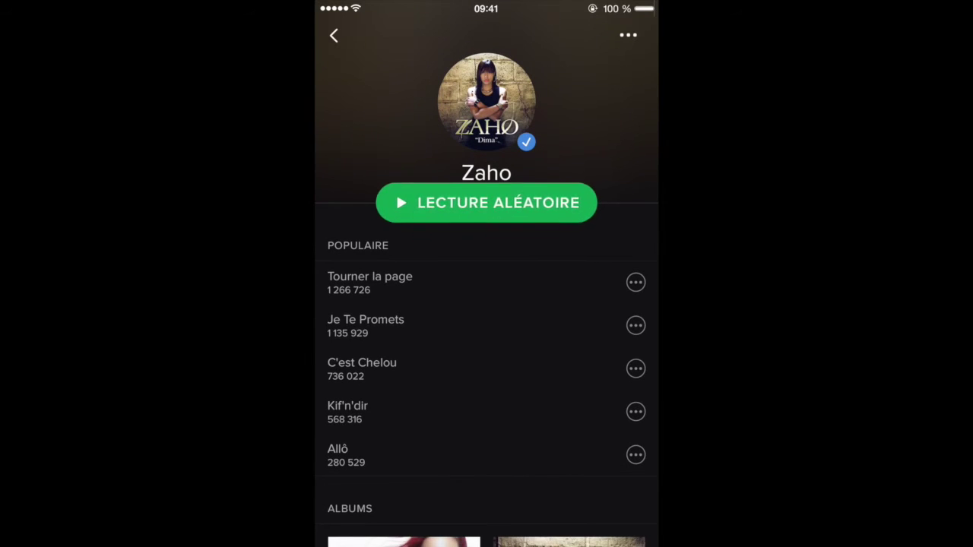
scroll(487, 342, "down", 5)
scroll(487, 342, "up", 4)
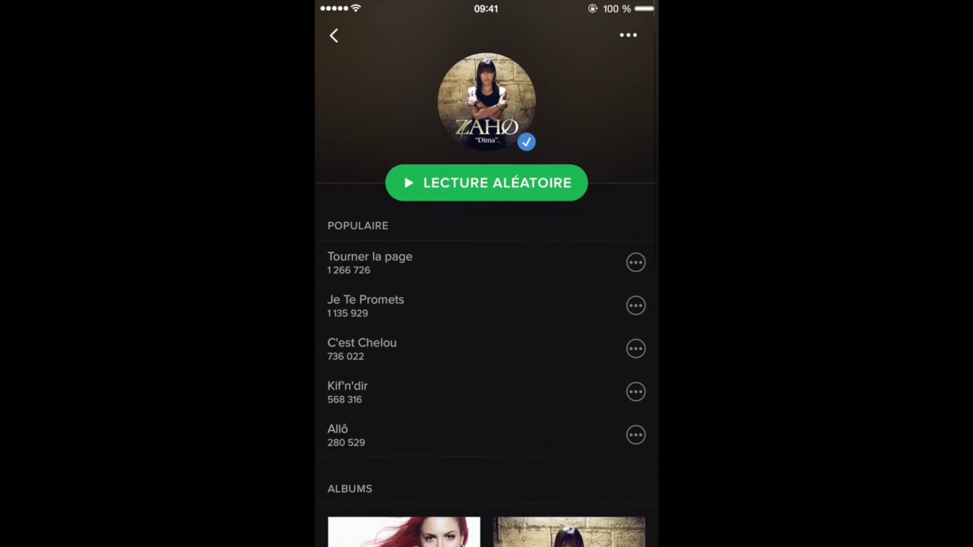
scroll(487, 355, "up", 1)
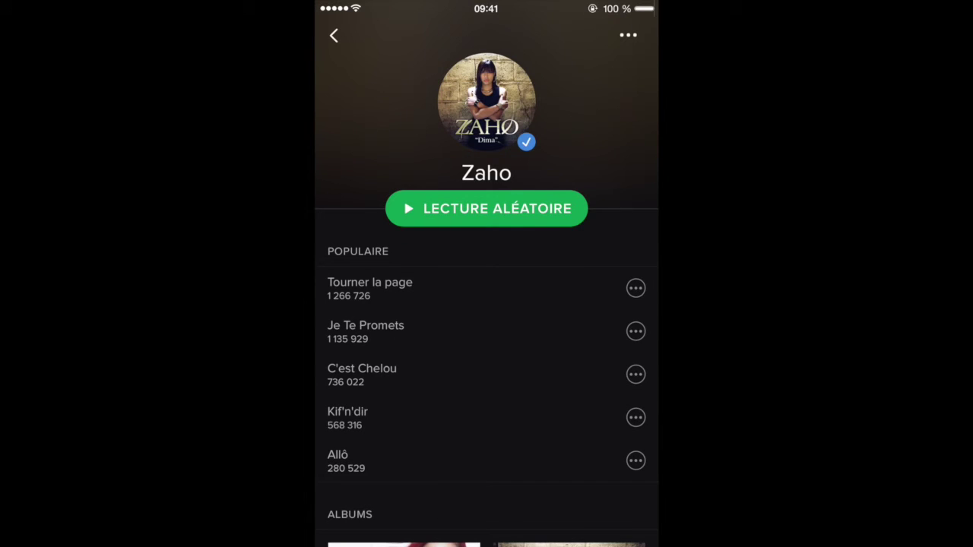
left_click(636, 288)
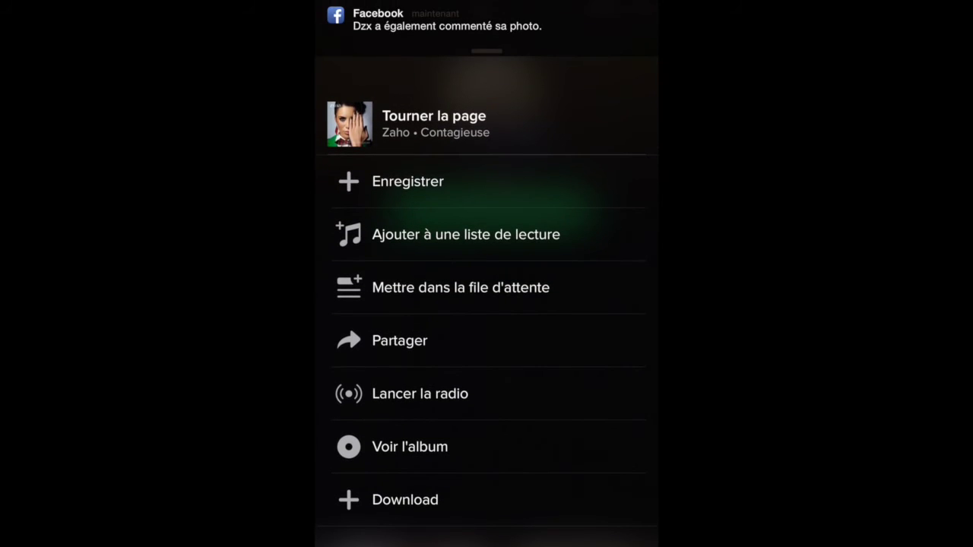
Step: Download 'Tourner la page' with Fetchify's Download option, then return to the zaho results
left_click(405, 499)
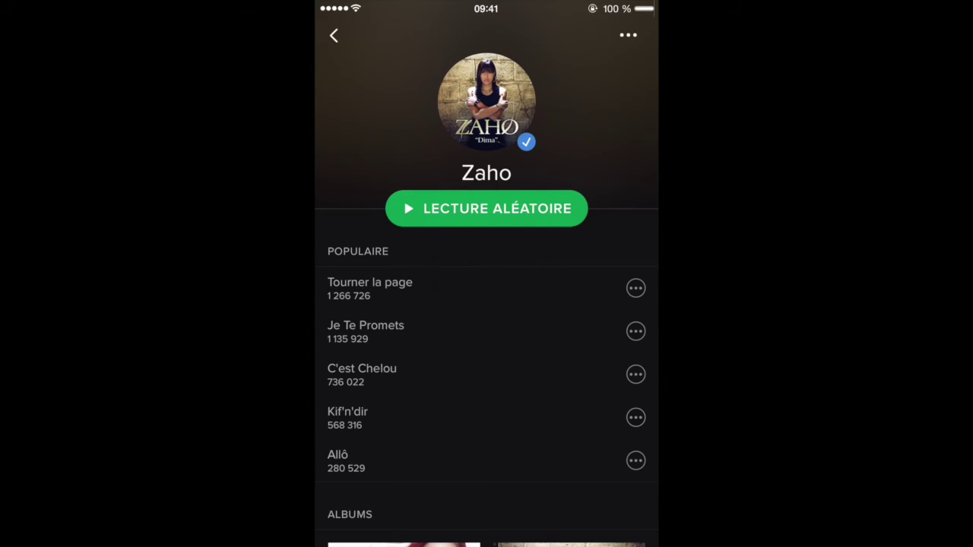
left_click(333, 35)
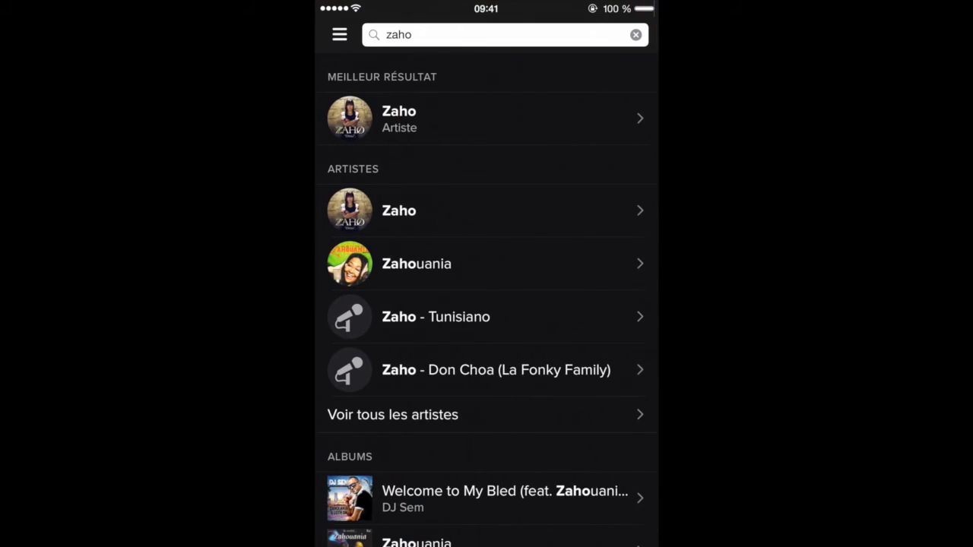
Step: View Spotify's Downloads list, then close the search in the Music library
left_click(339, 35)
left_click(422, 418)
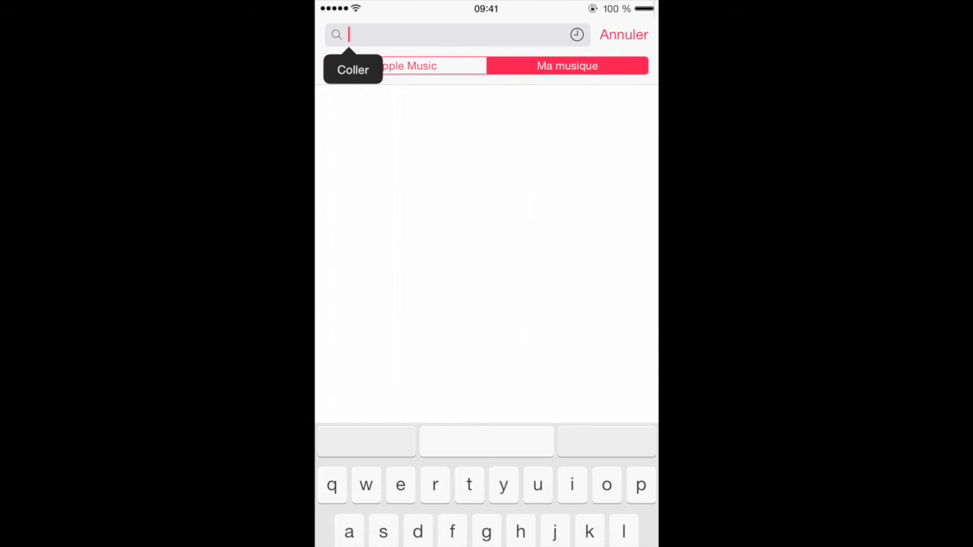
left_click(624, 35)
Step: Verify Music's Fetchify artist holds only 'Conmigo', then switch back to Spotify's song options
scroll(486, 305, "down", 3)
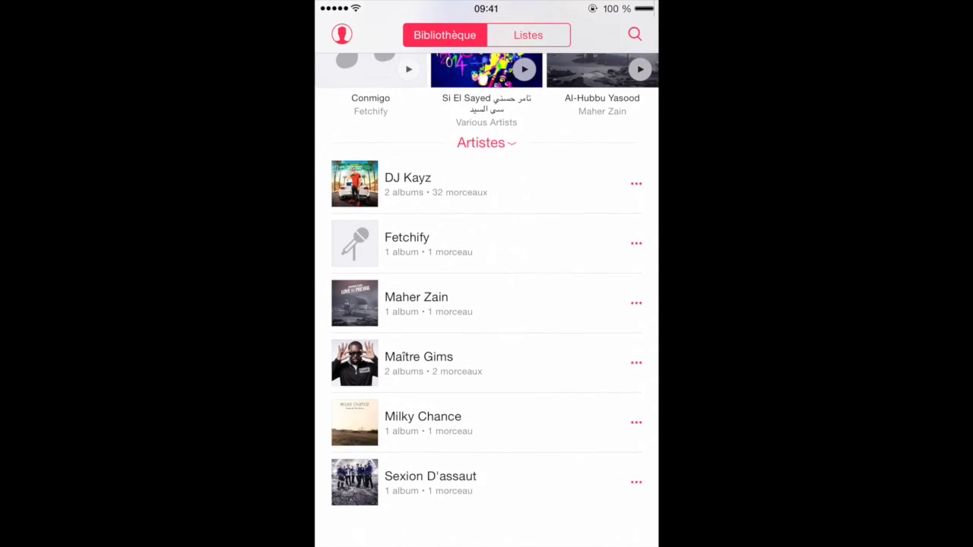
scroll(486, 304, "up", 2)
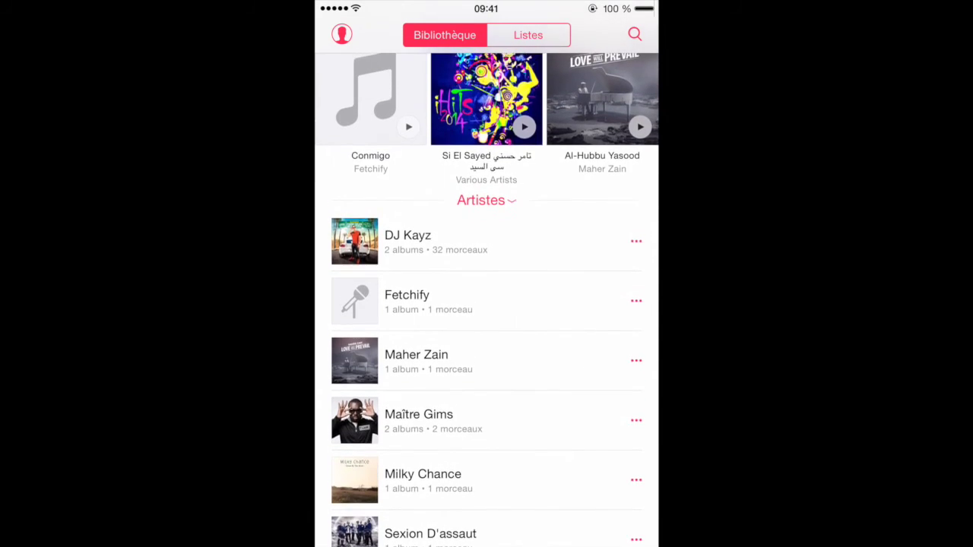
left_click(426, 301)
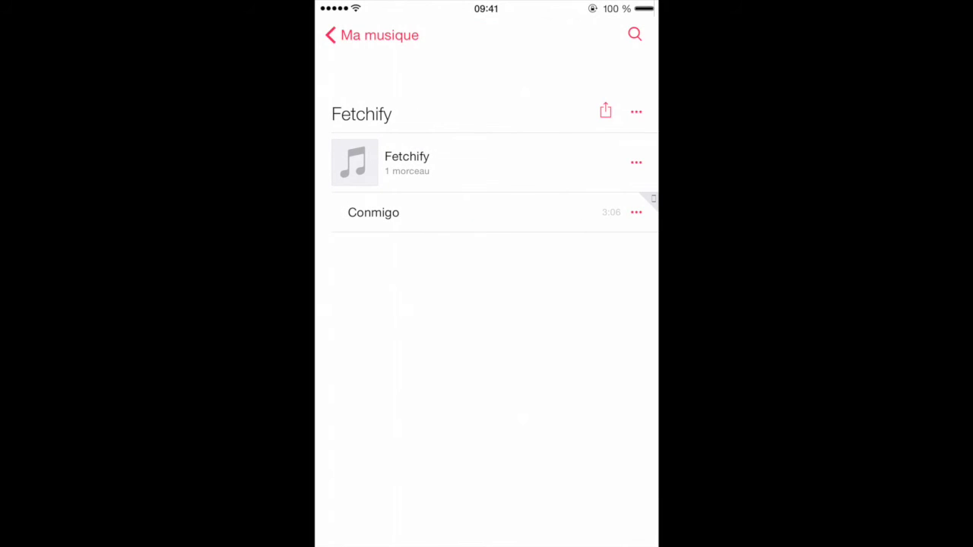
left_click(372, 35)
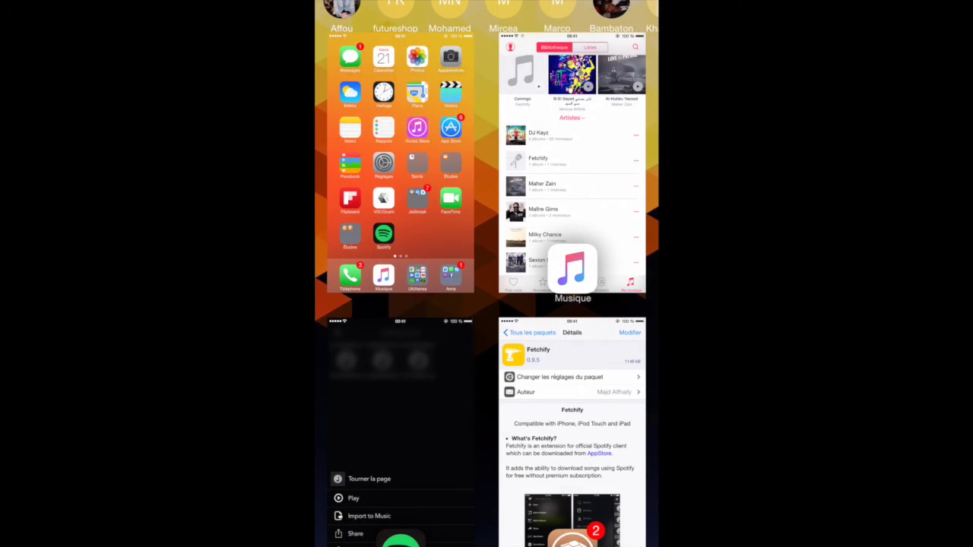
left_click(575, 426)
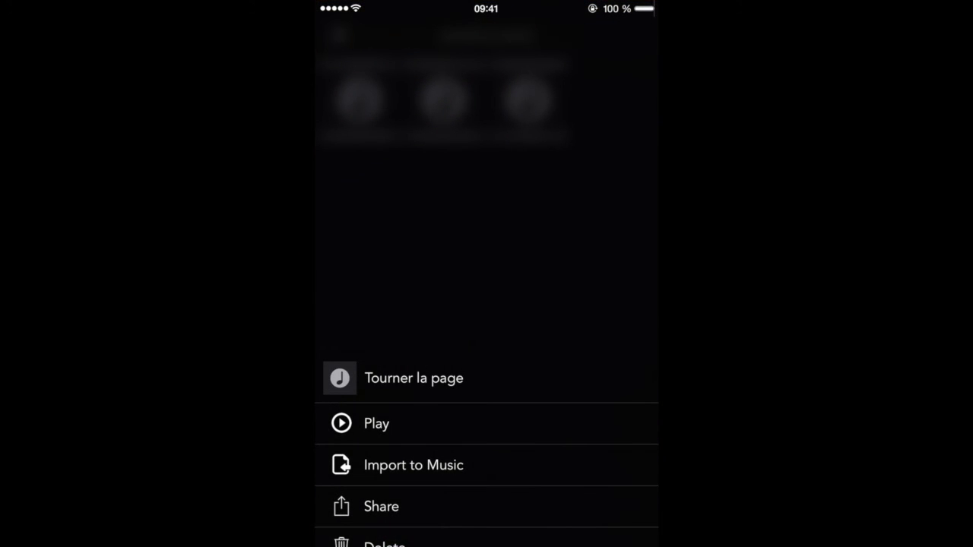
Step: Import 'Tourner la page' to Music, then open the Fetchify artist in Music
left_click(413, 466)
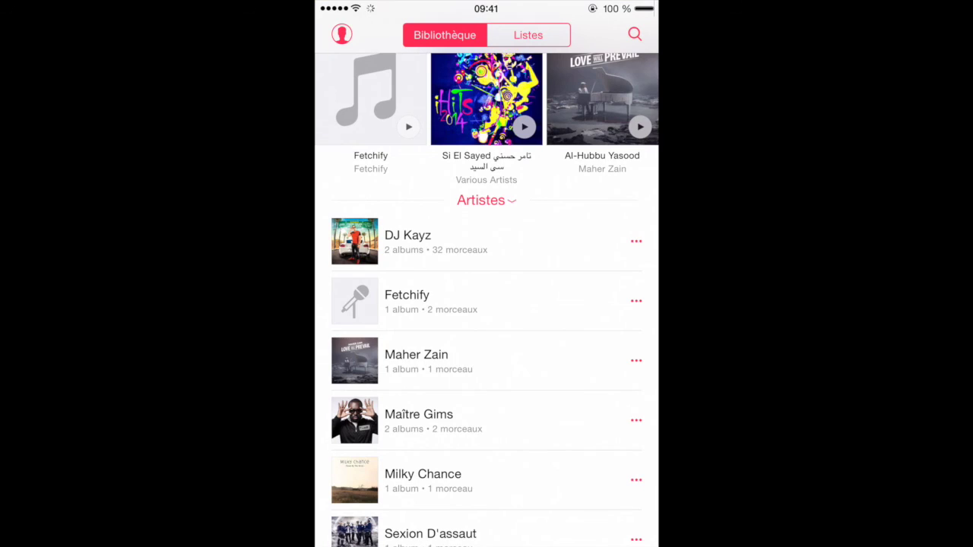
left_click(426, 301)
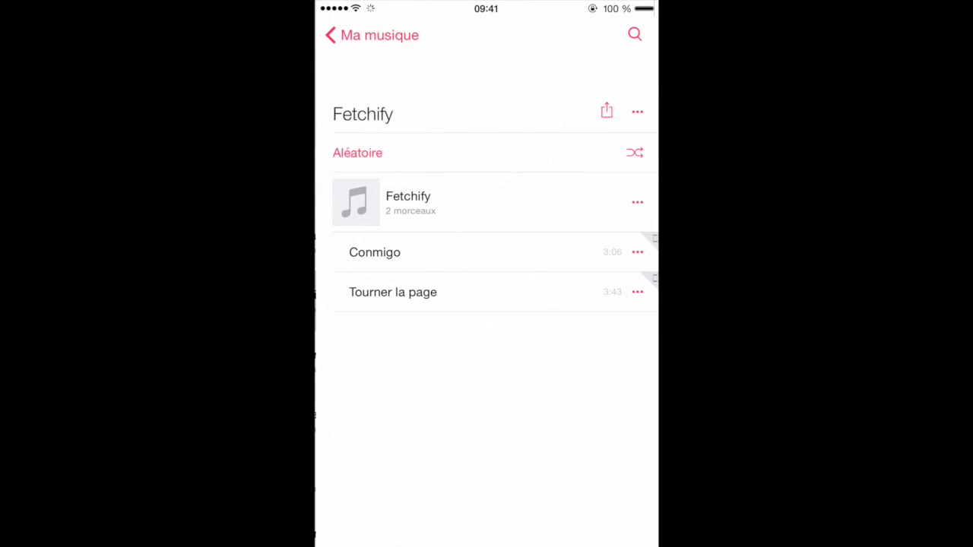
Step: Play 'Tourner la page' and show it in the full-screen Now Playing view
left_click(392, 292)
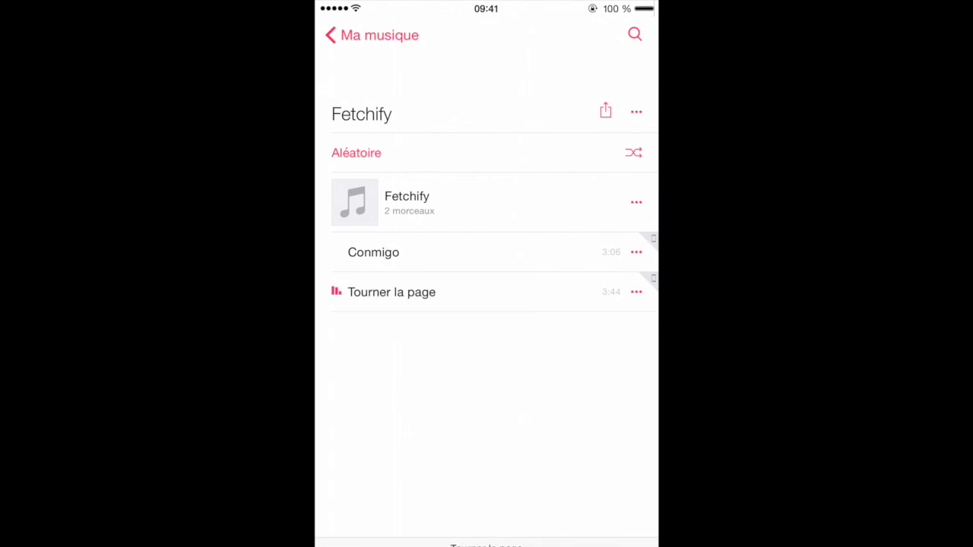
left_click(486, 542)
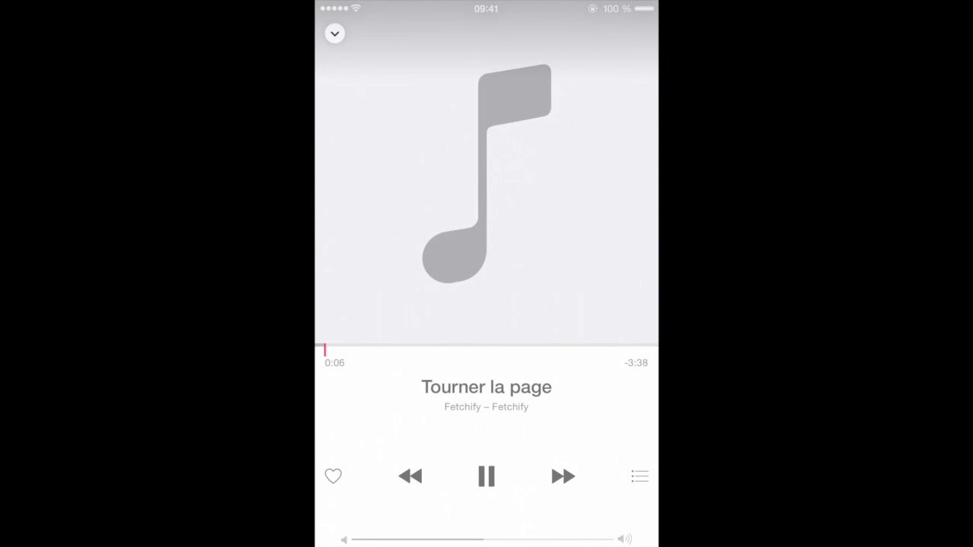
left_click(335, 33)
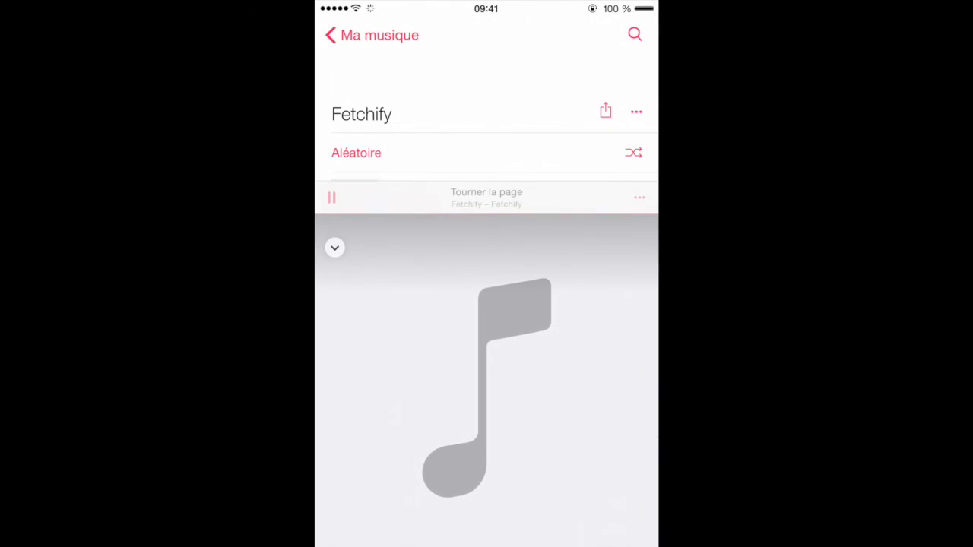
left_click(486, 542)
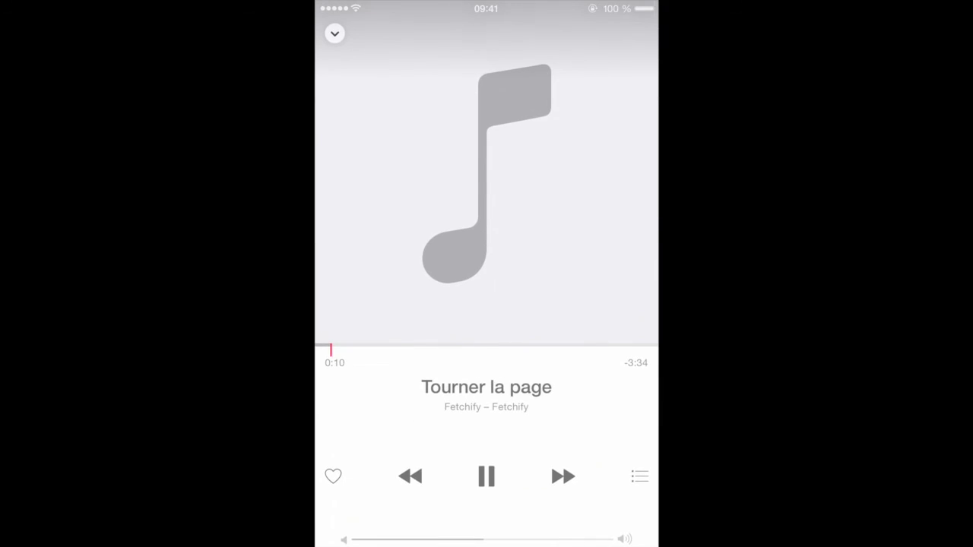
left_click(334, 33)
left_click(486, 542)
left_click(335, 34)
left_click(487, 542)
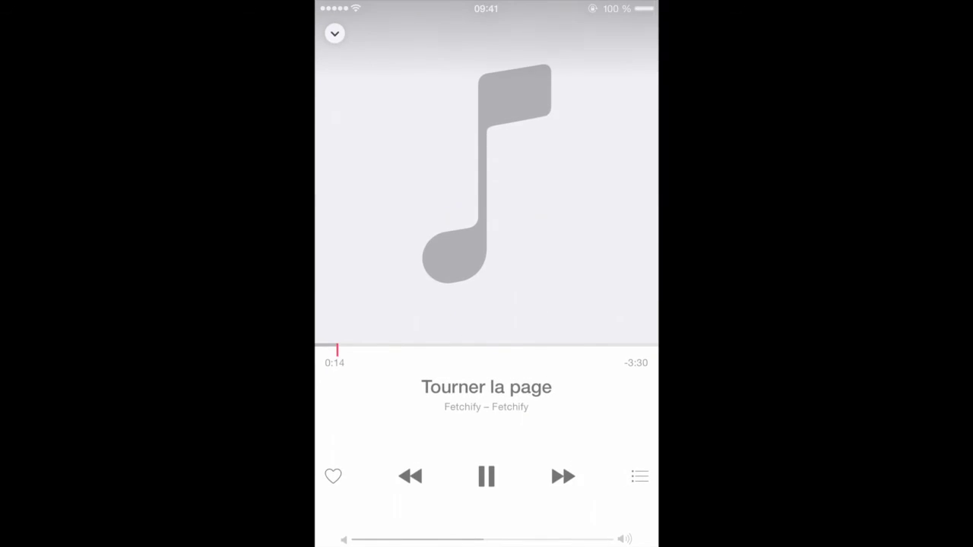